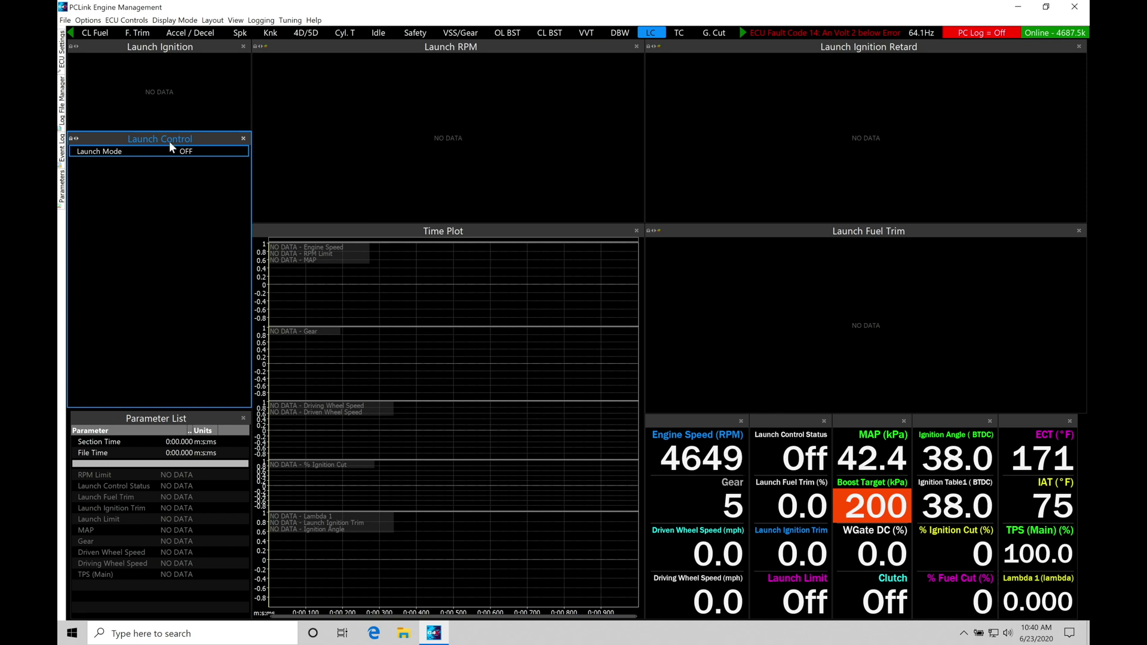
Choose 3D Launch RPM Table as the launch mode and accept the table-zeroing notice
{"action": "double_click", "coordinate": [187, 149]}
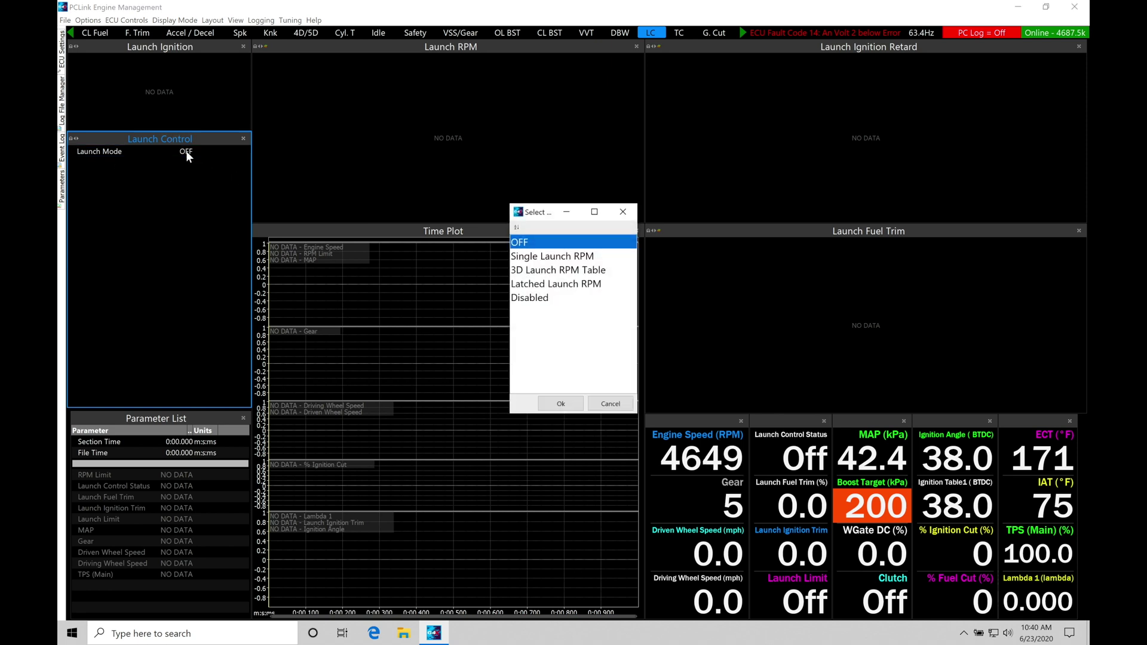
{"action": "left_click", "coordinate": [570, 257]}
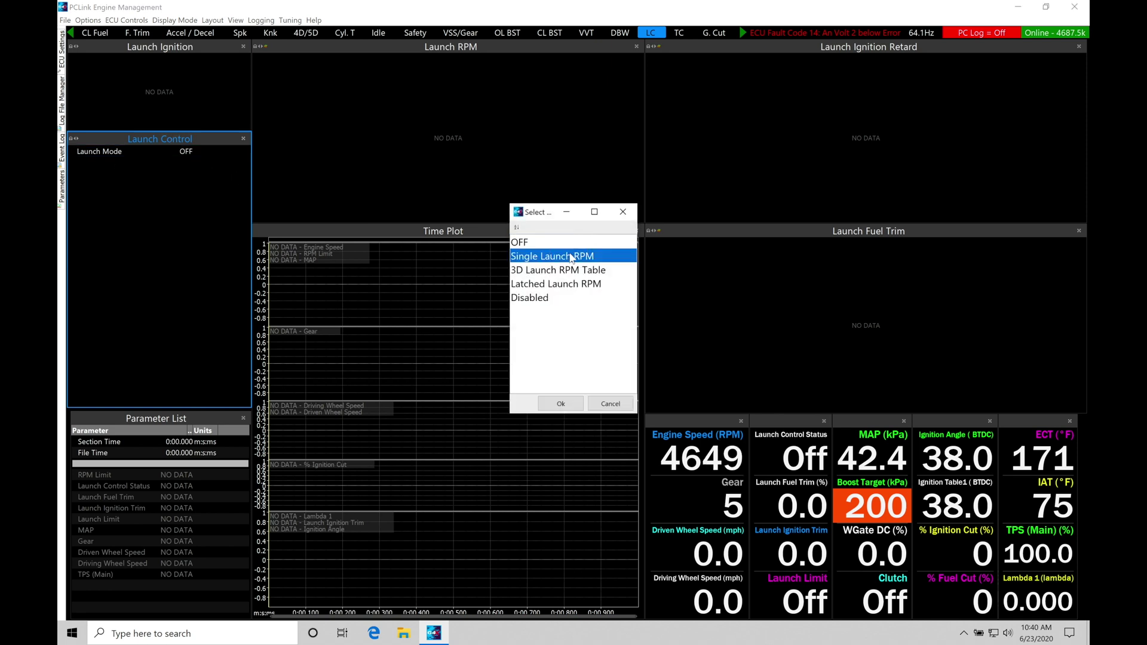
{"action": "left_click", "coordinate": [573, 271]}
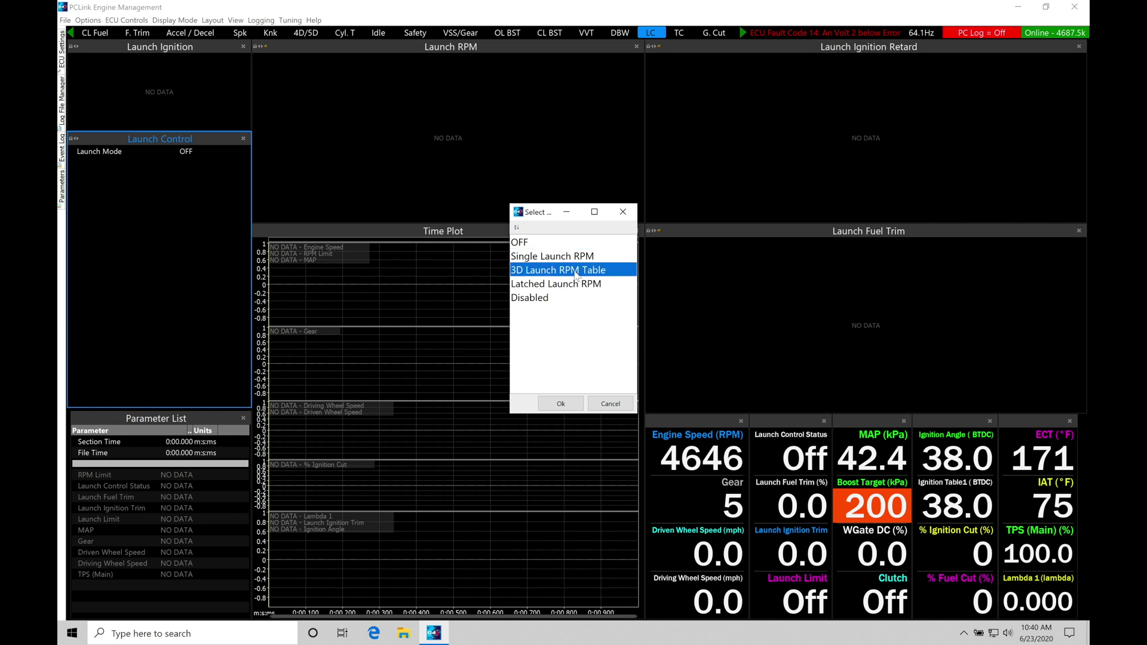
{"action": "left_click", "coordinate": [575, 296]}
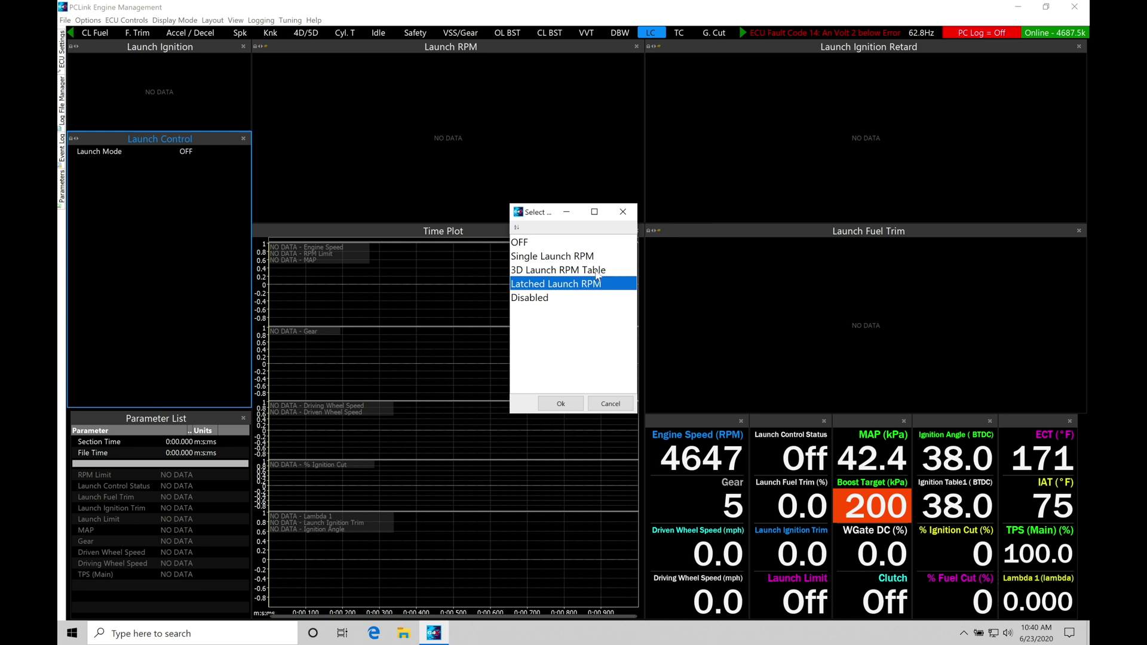
{"action": "left_click", "coordinate": [585, 271]}
{"action": "left_click", "coordinate": [562, 403]}
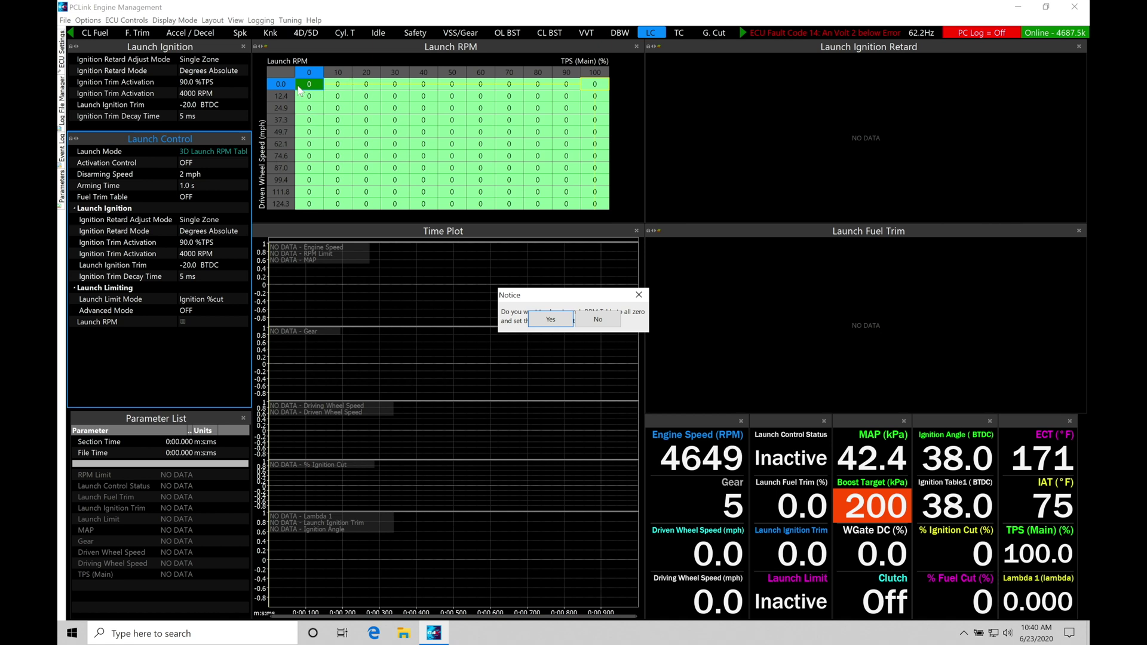
{"action": "left_click", "coordinate": [540, 315]}
Select a cell in the zero-filled 3D launch RPM table
{"action": "left_click", "coordinate": [476, 157]}
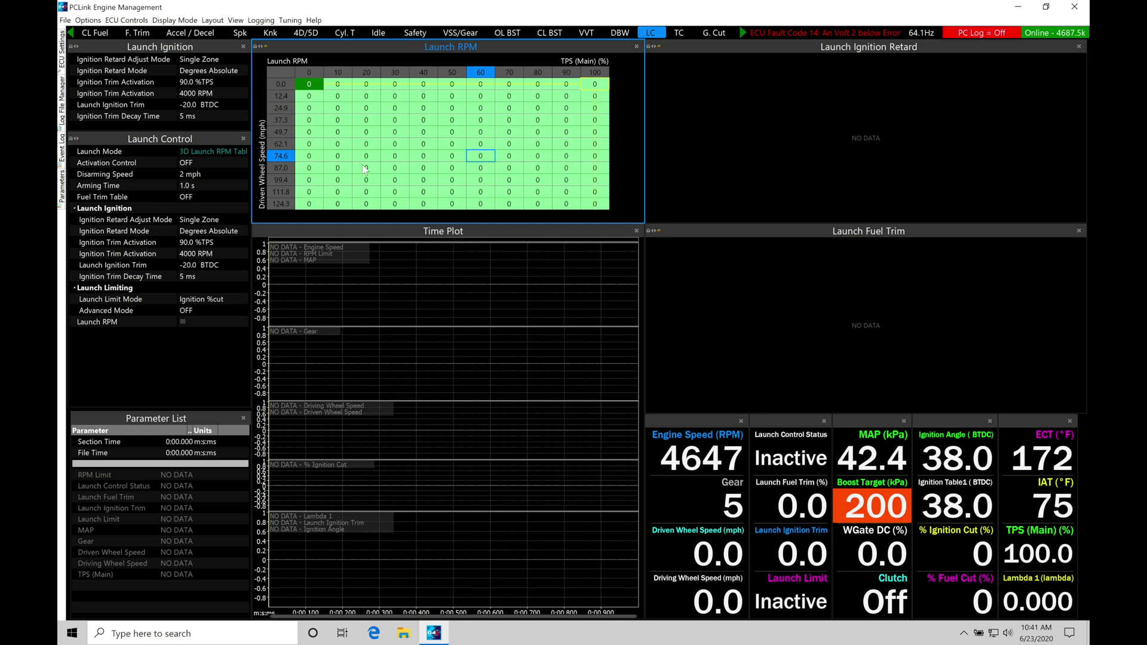
Choose Always ON for launch activation control and store it to the ECU with F4
{"action": "double_click", "coordinate": [212, 162]}
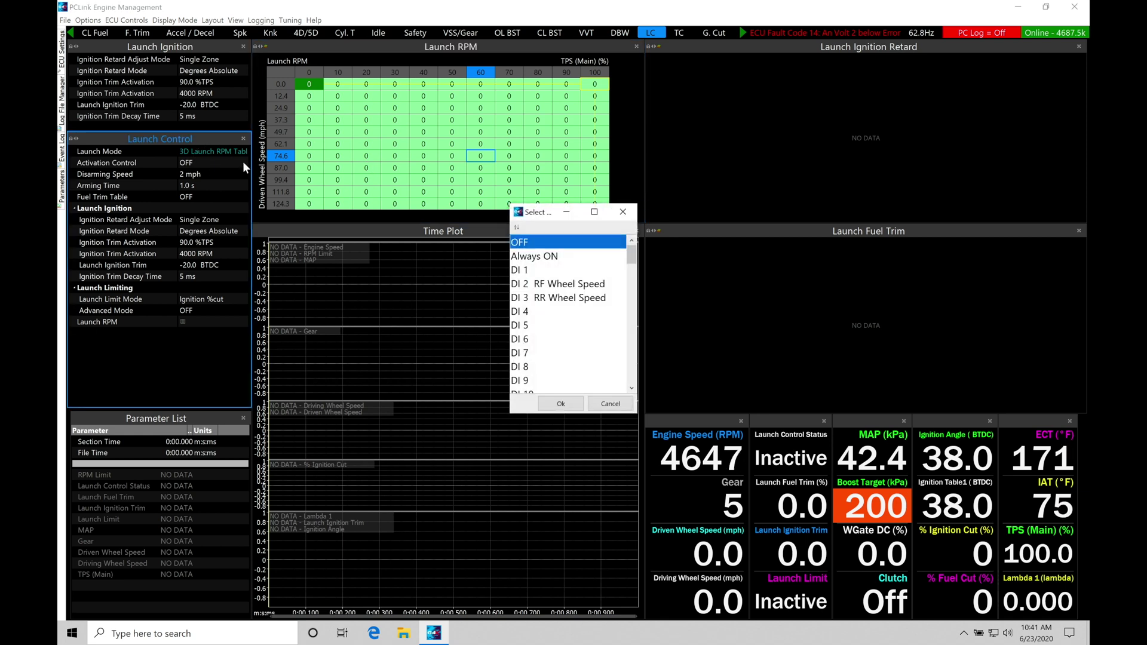
{"action": "left_click", "coordinate": [534, 256]}
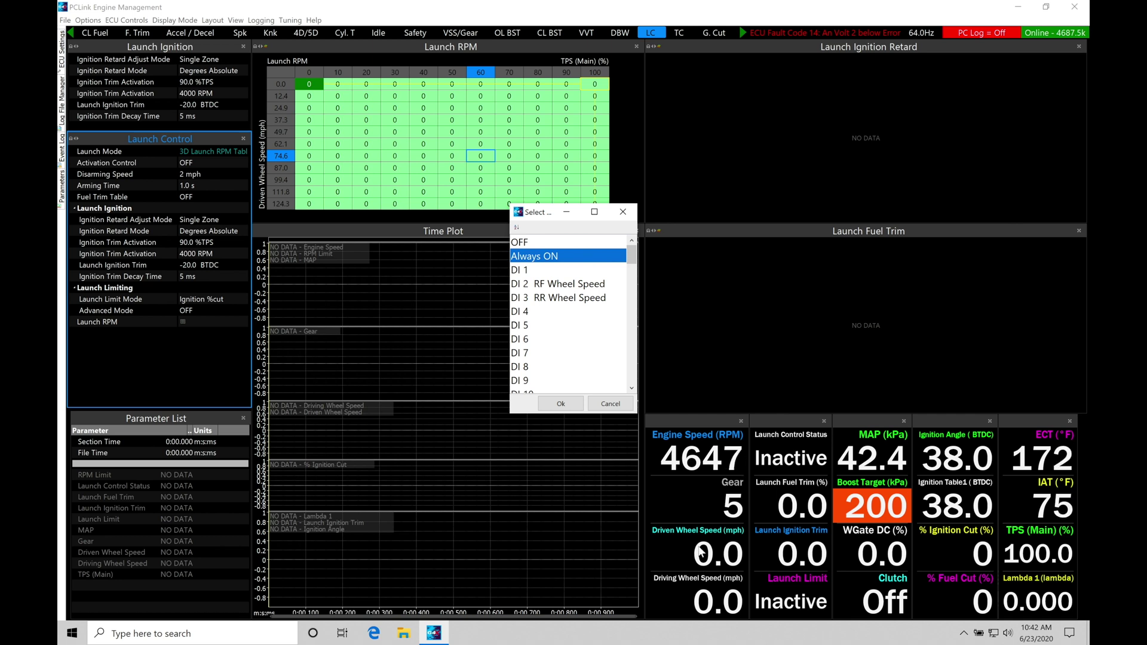
{"action": "left_click", "coordinate": [561, 404]}
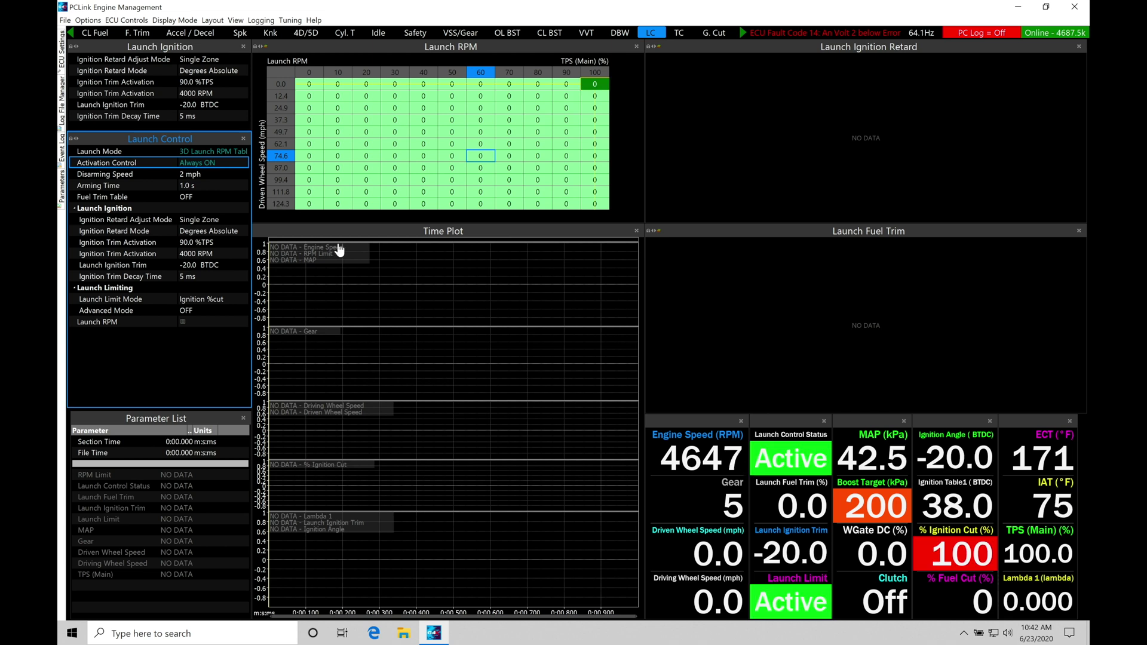
{"action": "key", "text": "F4"}
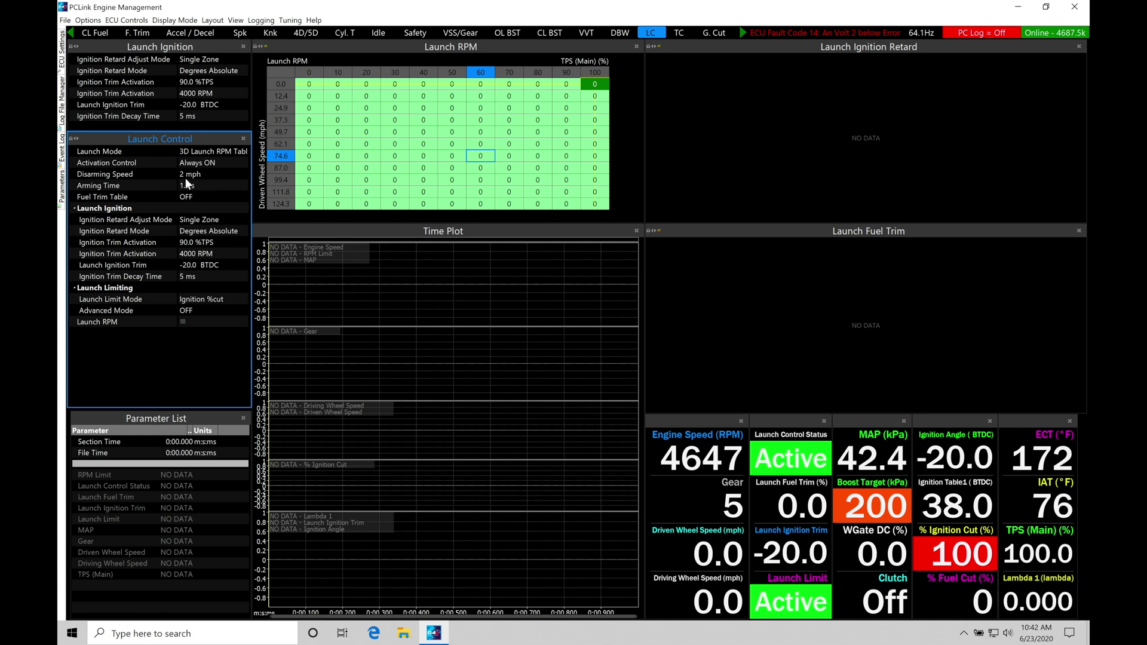
On the VSS/Gear page, review driven wheel speed source options, keeping RR Wheel Speed
{"action": "left_click", "coordinate": [460, 33]}
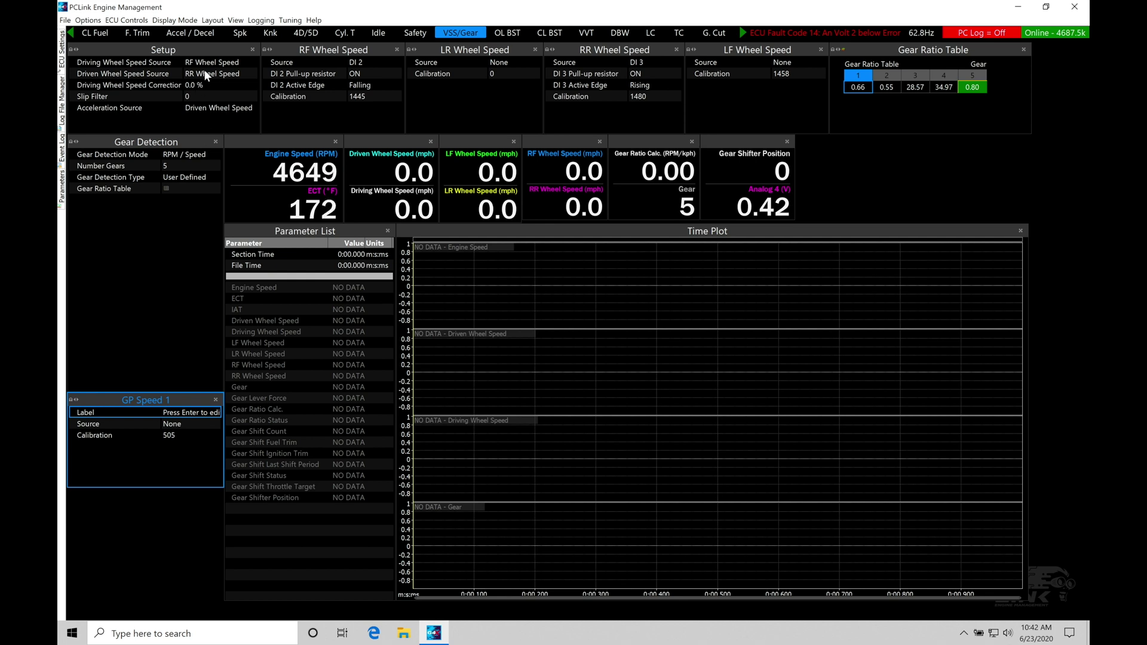
{"action": "double_click", "coordinate": [214, 72]}
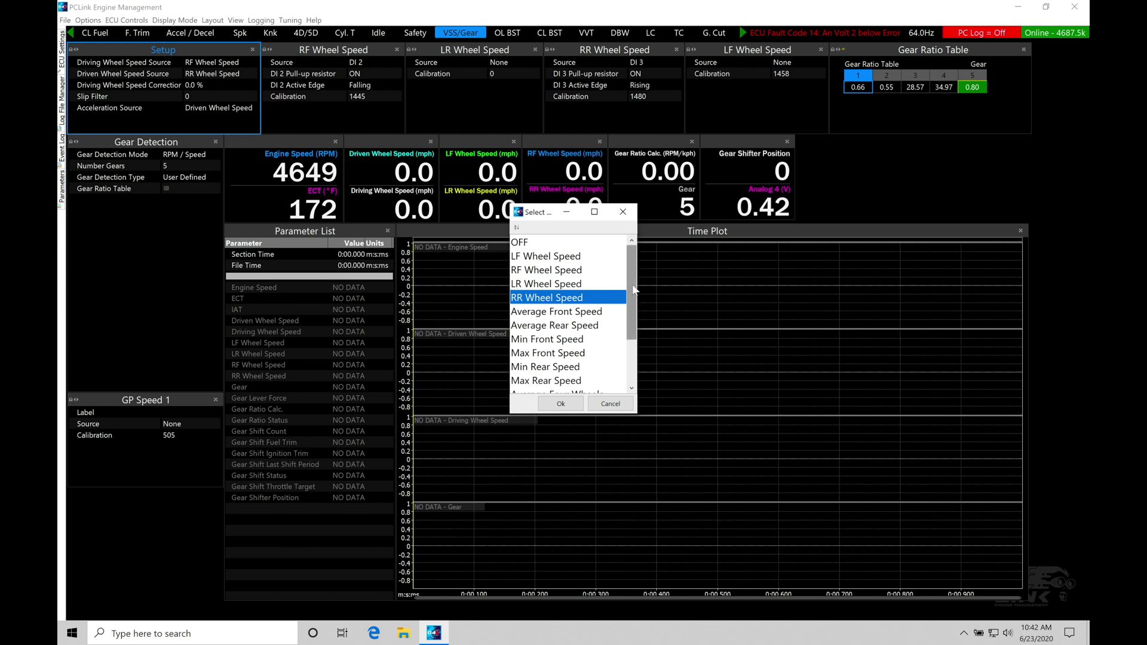
{"action": "left_click_drag", "start_coordinate": [631, 292], "coordinate": [637, 356]}
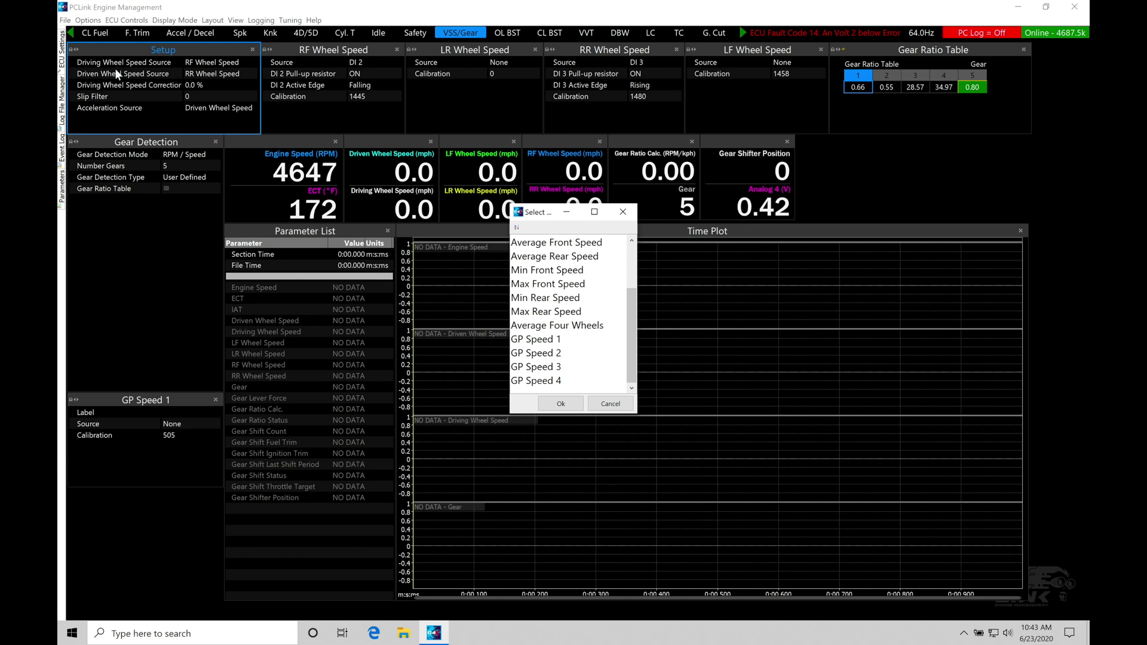
{"action": "left_click", "coordinate": [623, 212]}
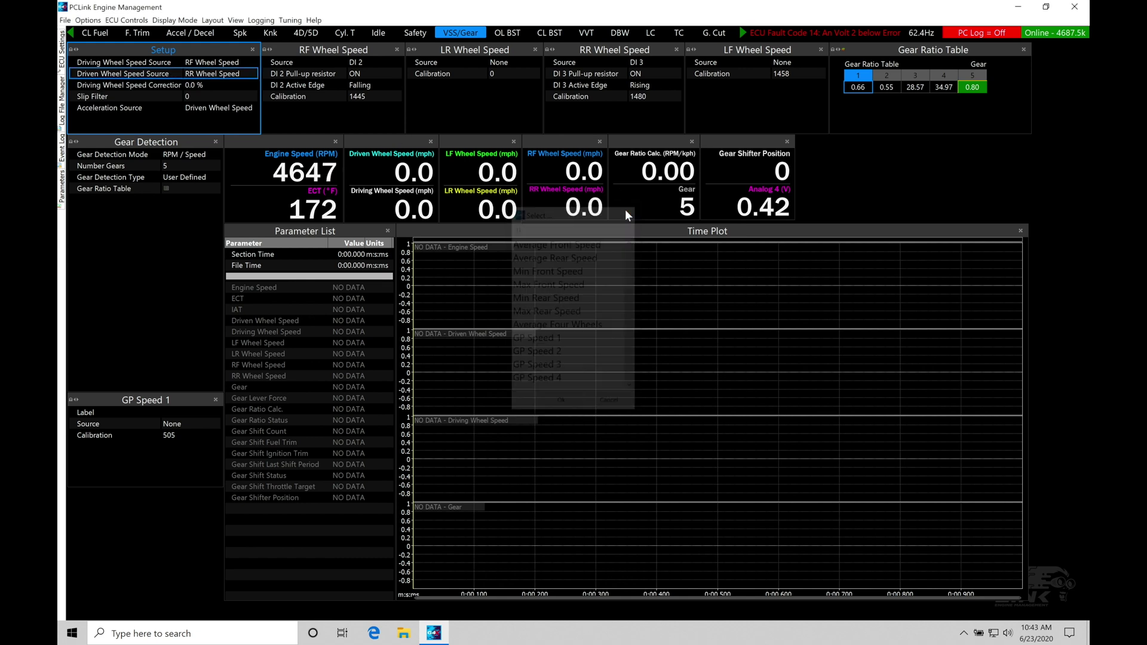
Switch back to the LC launch control page
{"action": "left_click", "coordinate": [653, 33]}
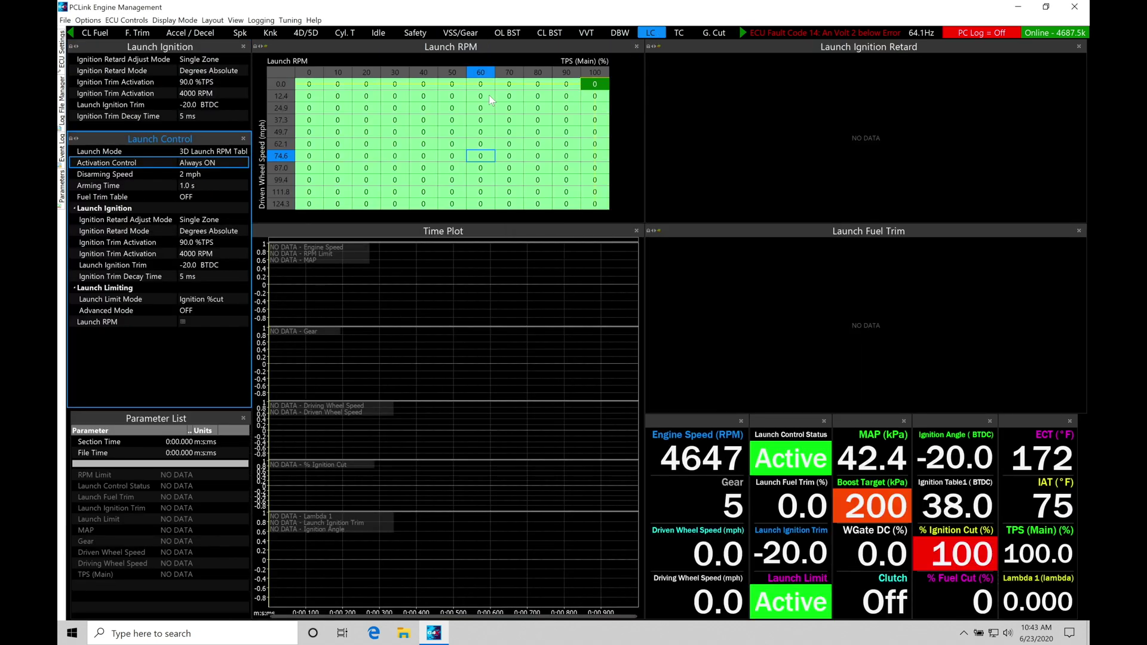